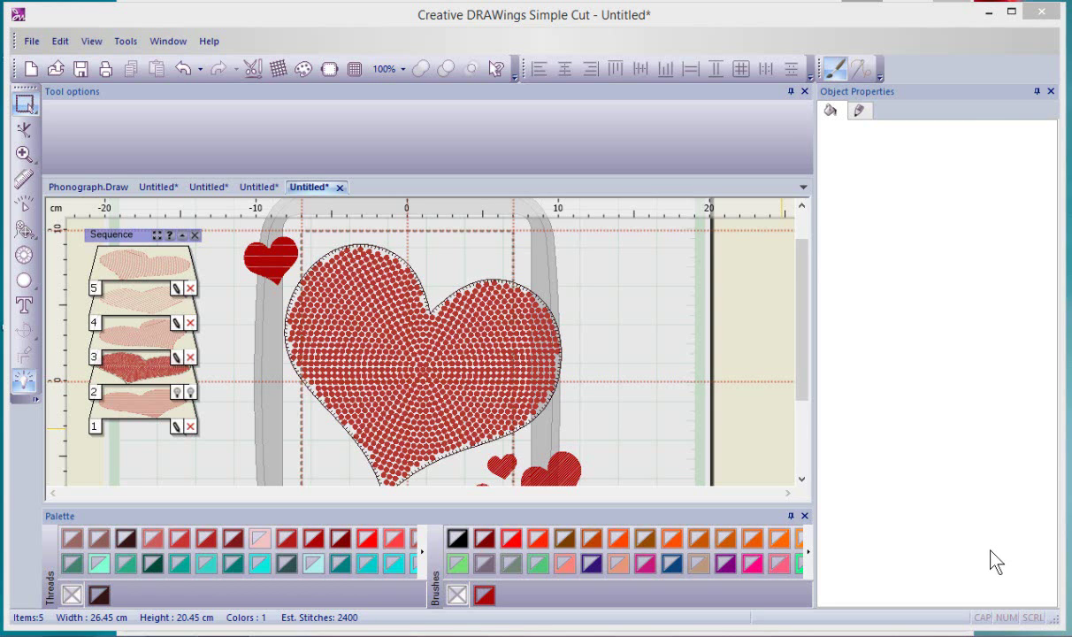
Start a new design on cream fabric from hearts.jpg, choosing Open as Photo paint.
left_click(359, 122)
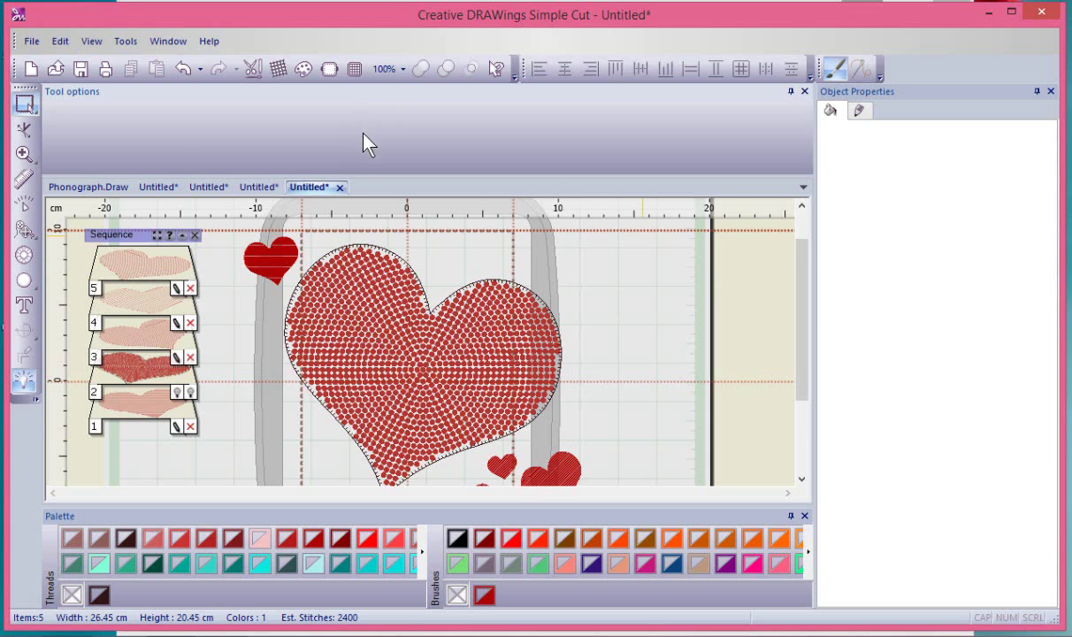
left_click(31, 67)
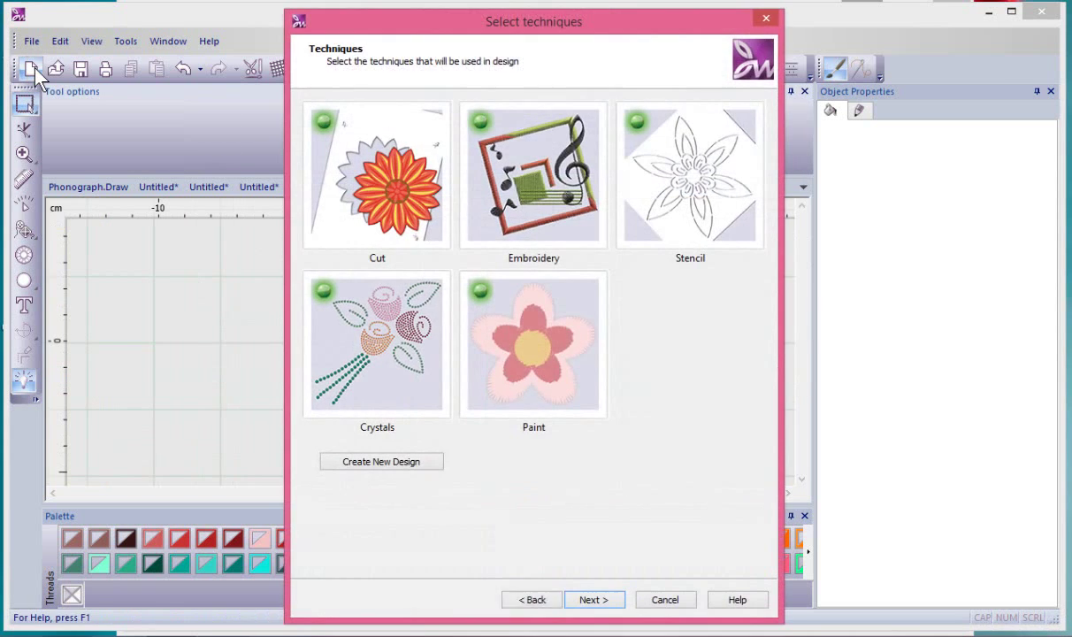
left_click(591, 600)
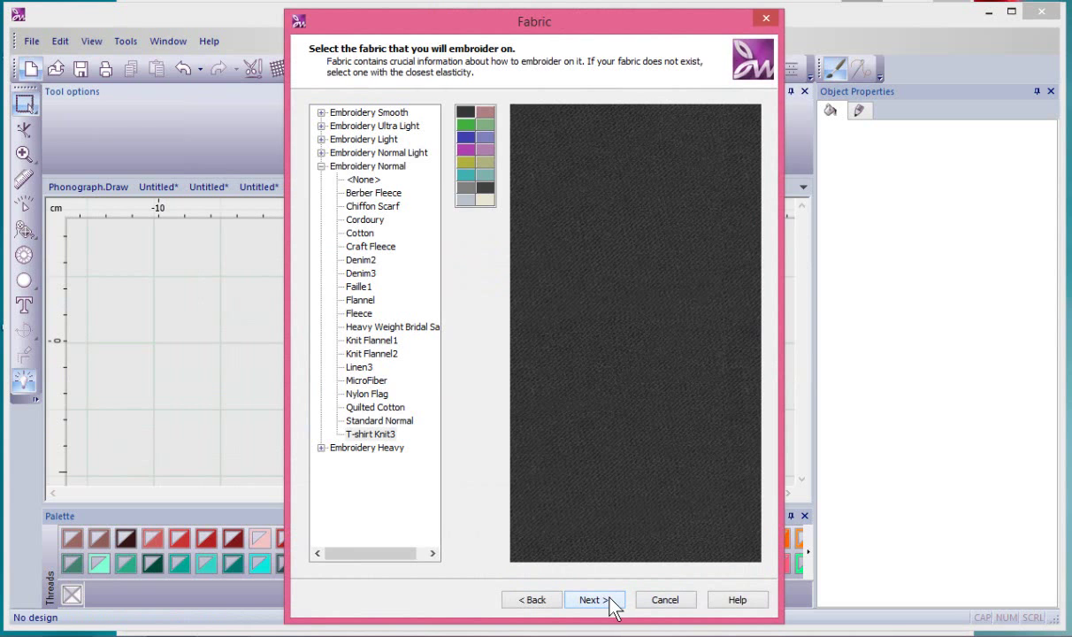
left_click(486, 200)
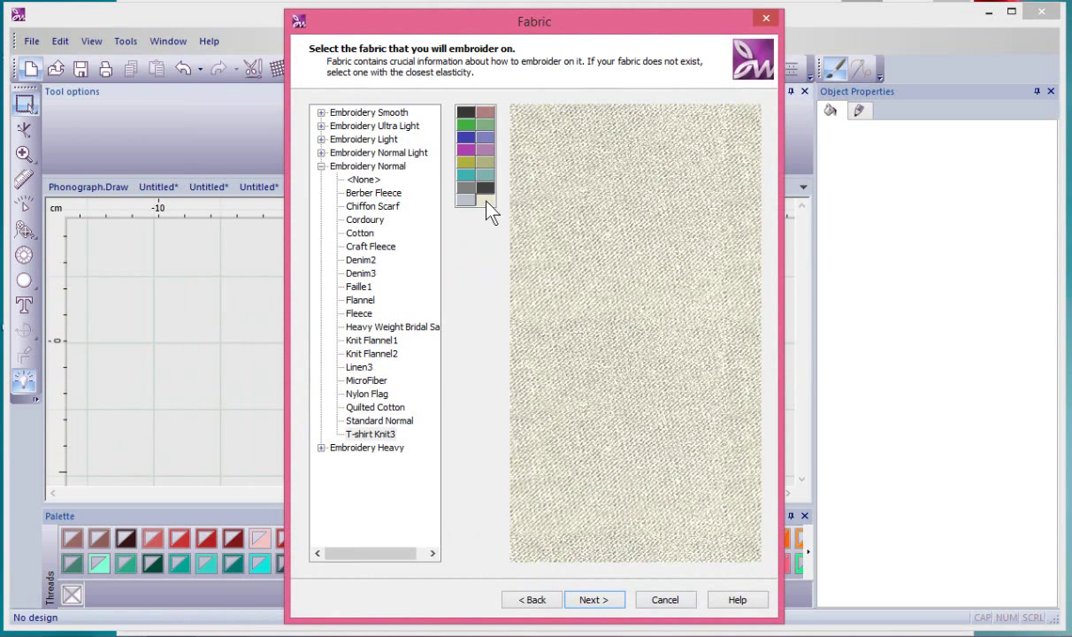
left_click(600, 606)
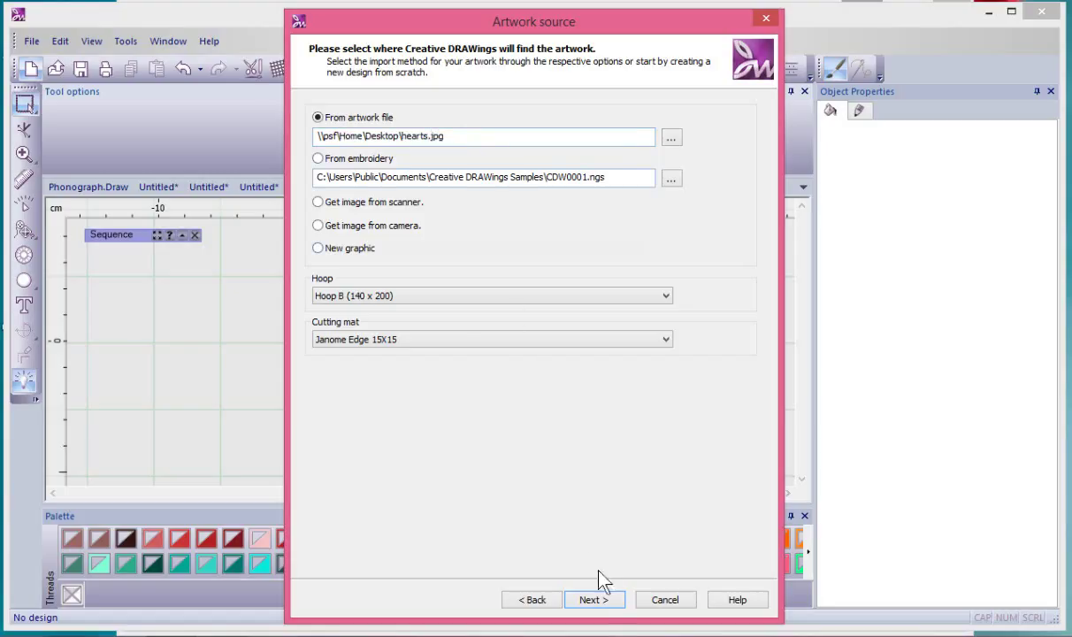
left_click(610, 604)
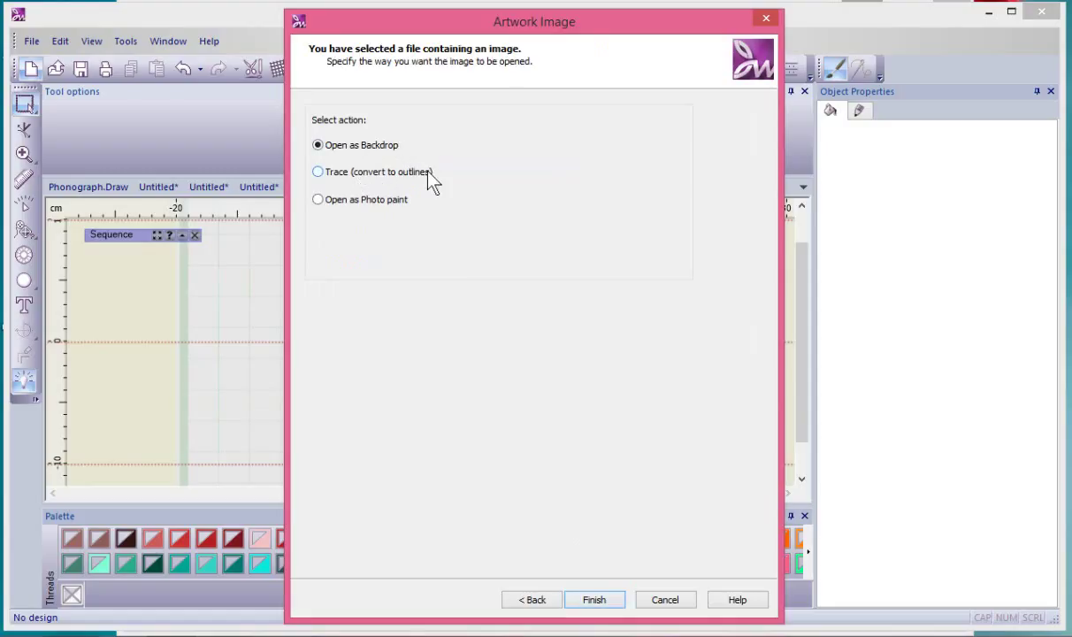
left_click(317, 200)
Keep the four RGB brushes (Yellow, Fuchsia, Cyan, Black) and place the hearts photo paint.
left_click(600, 602)
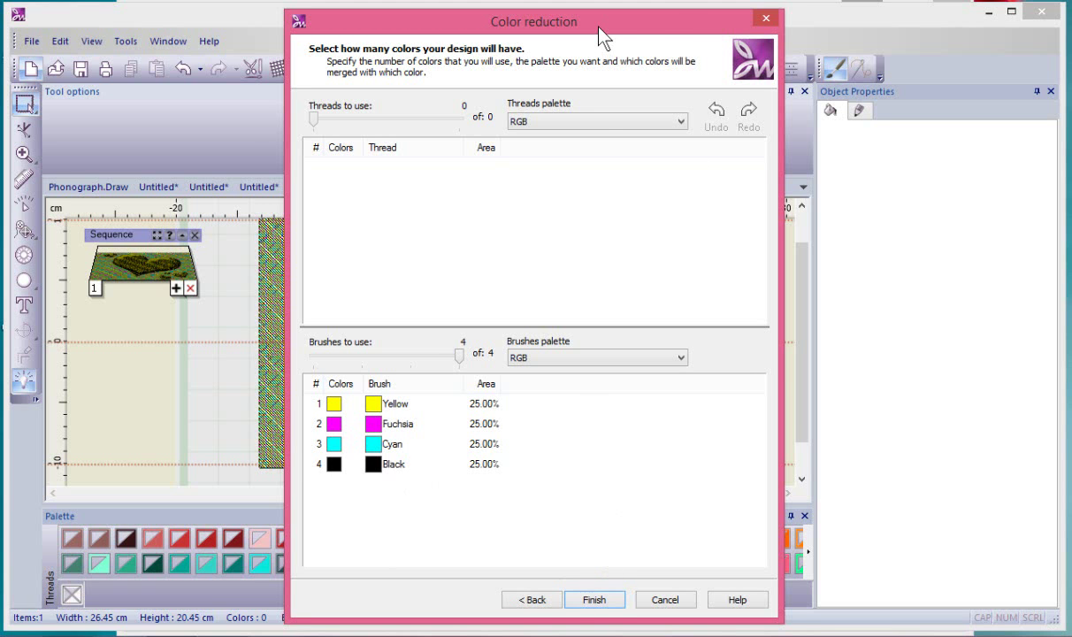
left_click_drag(598, 38, 668, 23)
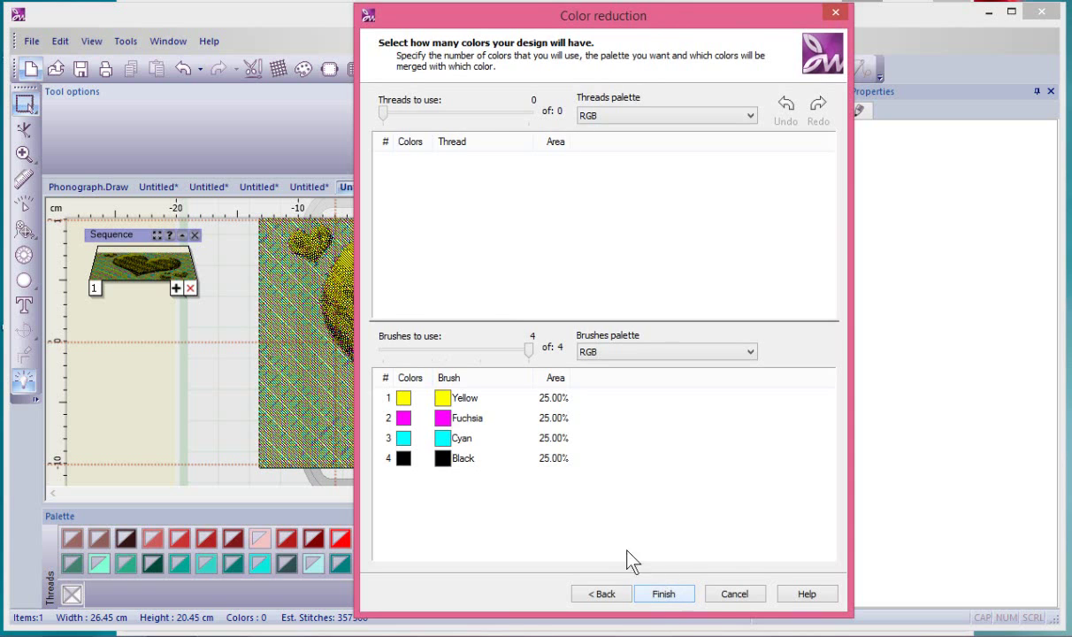
left_click(685, 597)
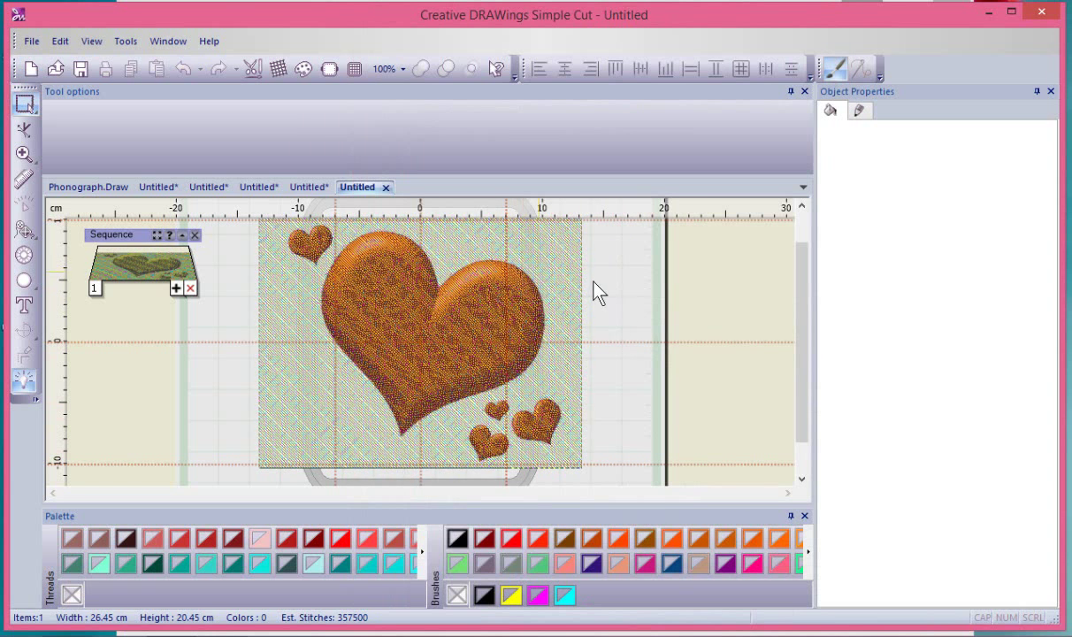
scroll(549, 335, "up", 1)
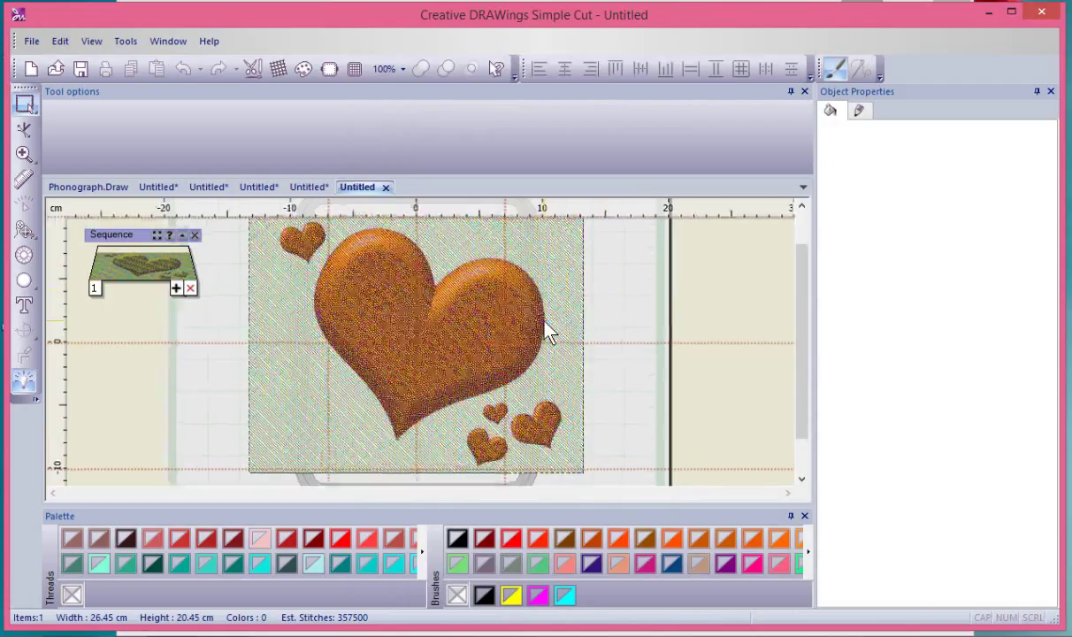
scroll(548, 331, "up", 4)
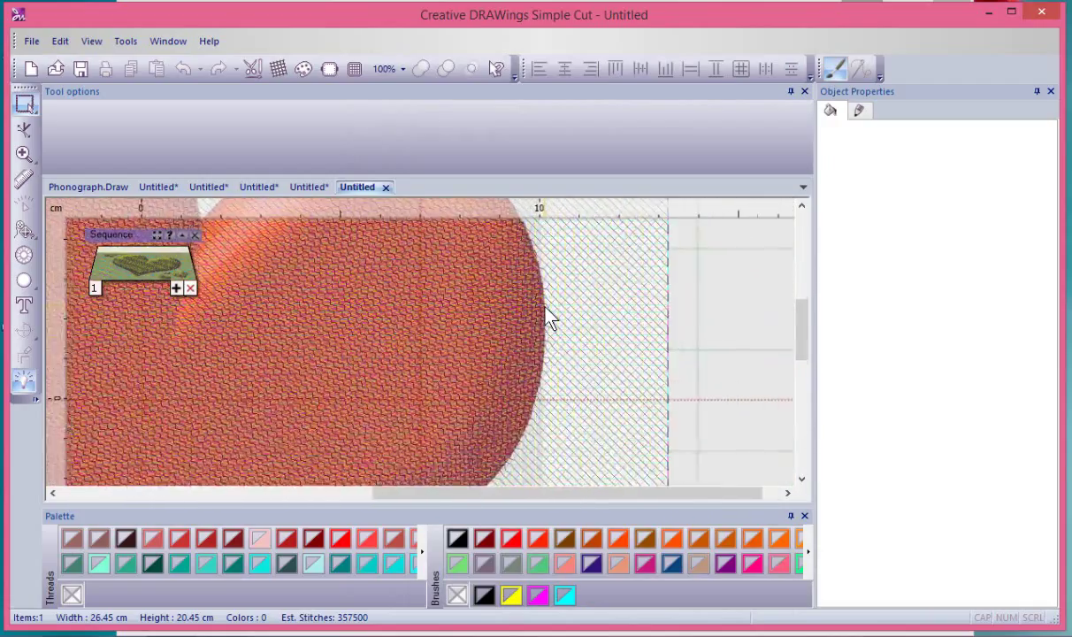
scroll(549, 320, "up", 2)
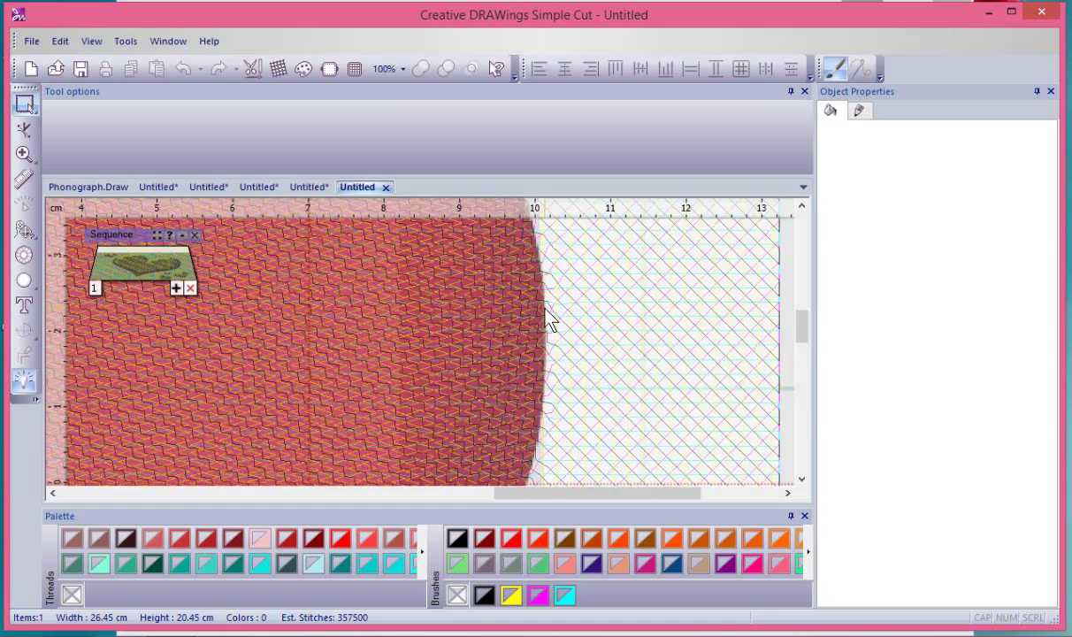
scroll(548, 320, "up", 2)
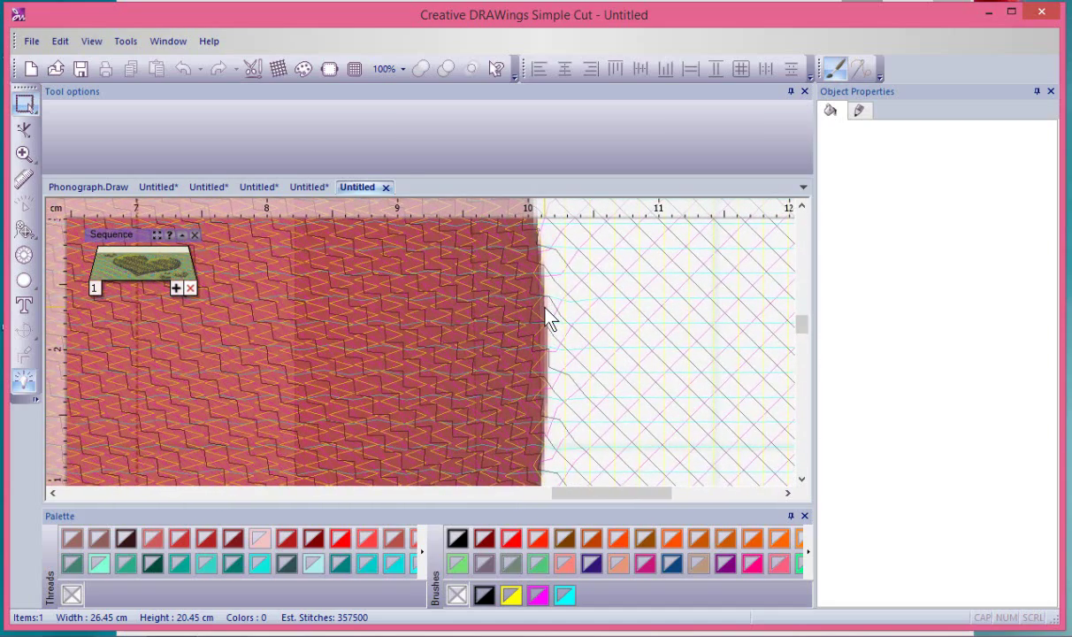
scroll(549, 320, "up", 1)
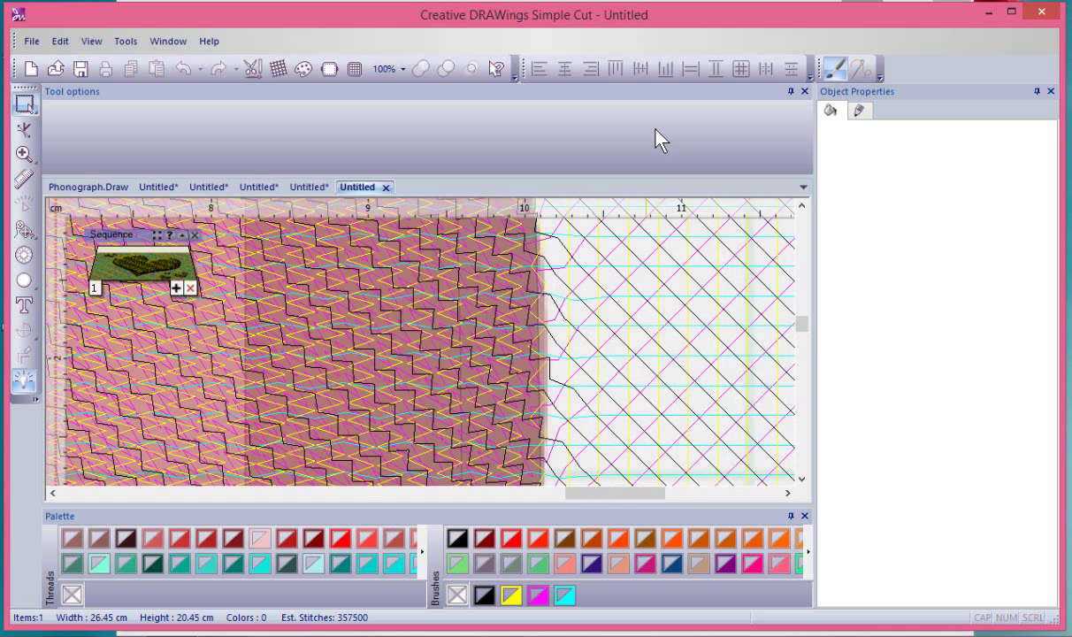
scroll(607, 297, "down", 2)
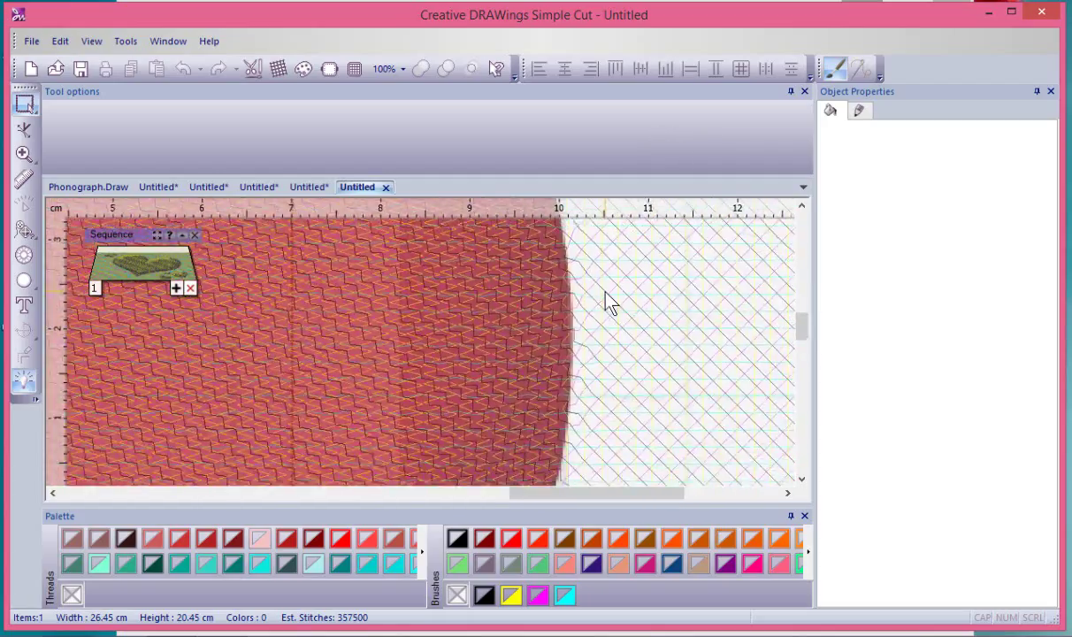
scroll(610, 302, "down", 4)
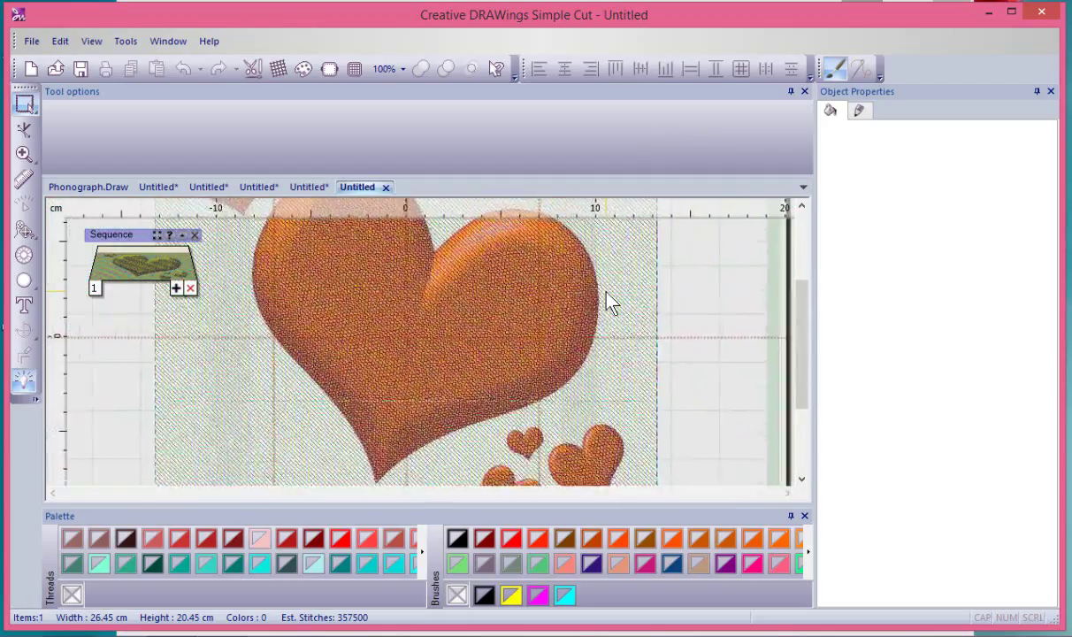
scroll(610, 302, "down", 3)
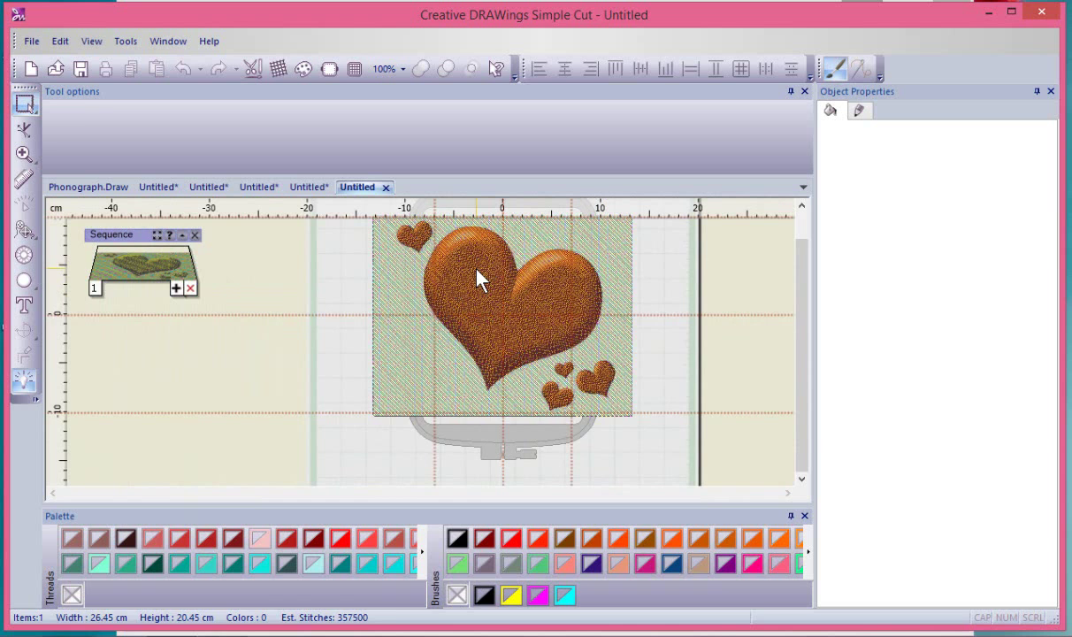
Select the heart picture and change Width from 1.5 to 2.0 mm and St. density from 0.50 to 0.60 mm.
left_click(477, 280)
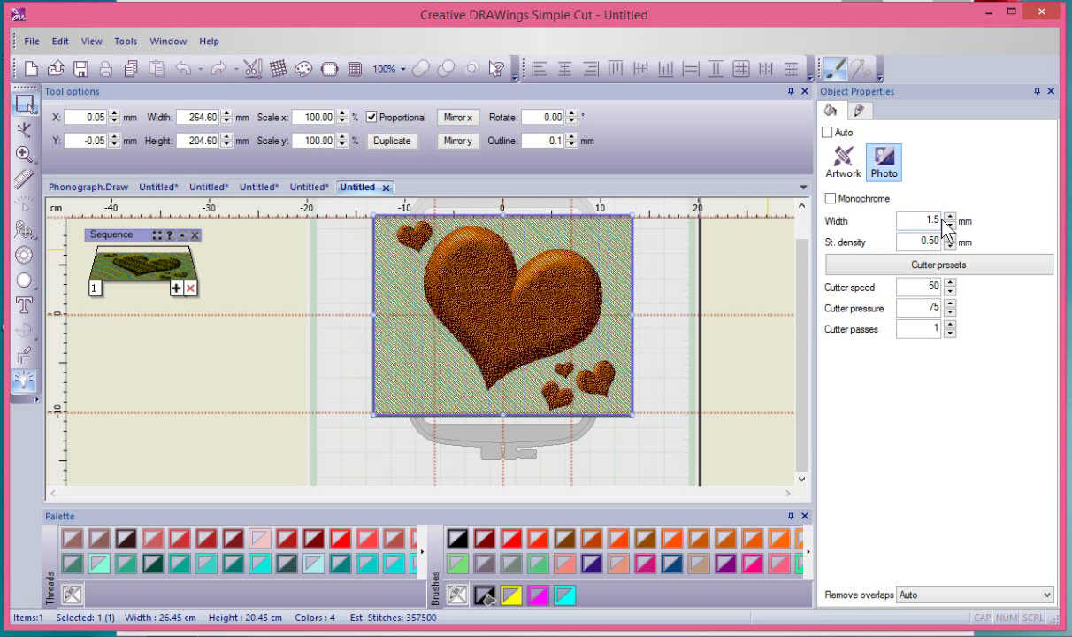
left_click(925, 241)
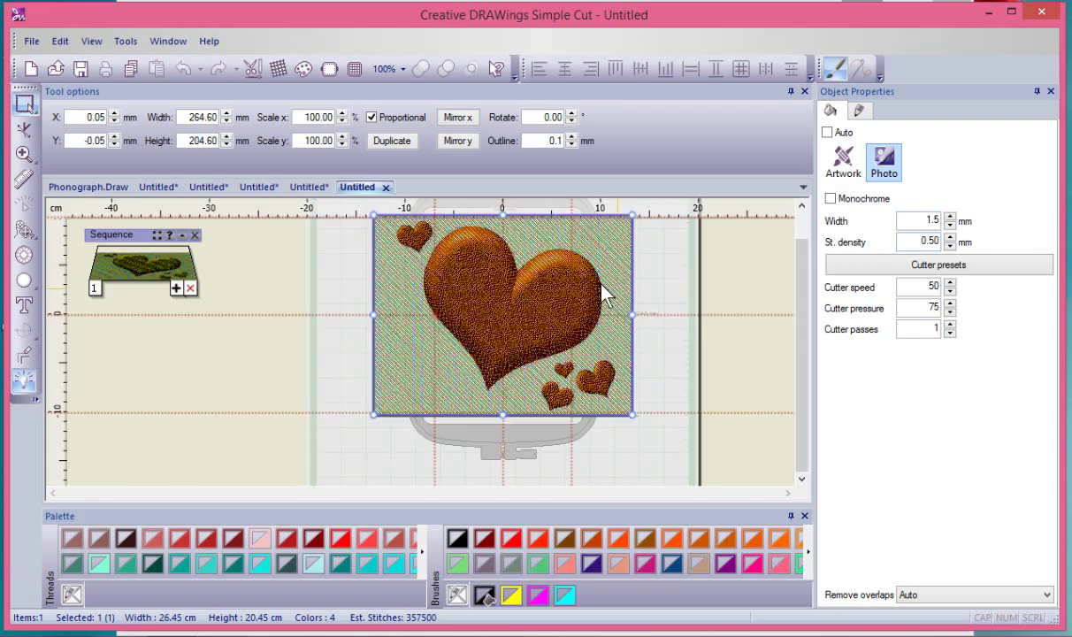
scroll(607, 299, "up", 3)
scroll(616, 310, "up", 3)
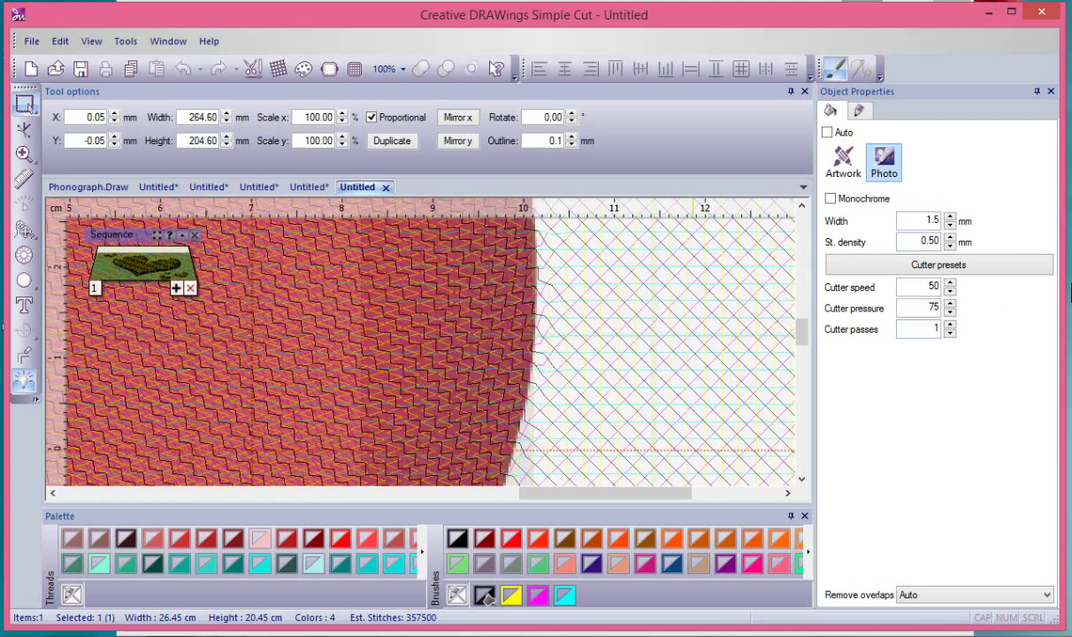
double_click(934, 220)
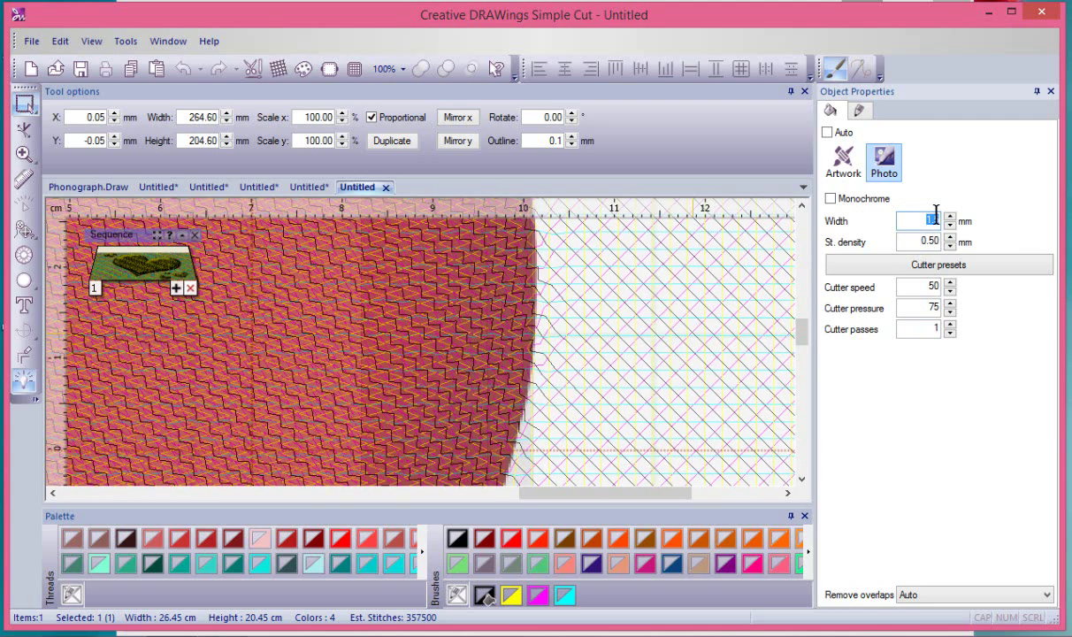
type("2")
key("Return")
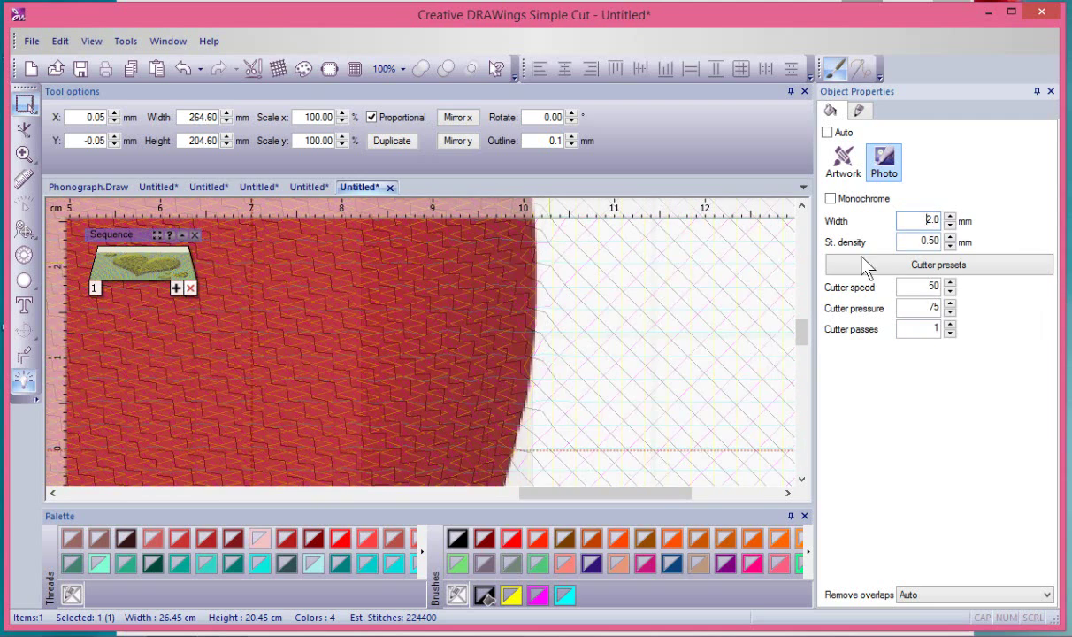
double_click(930, 240)
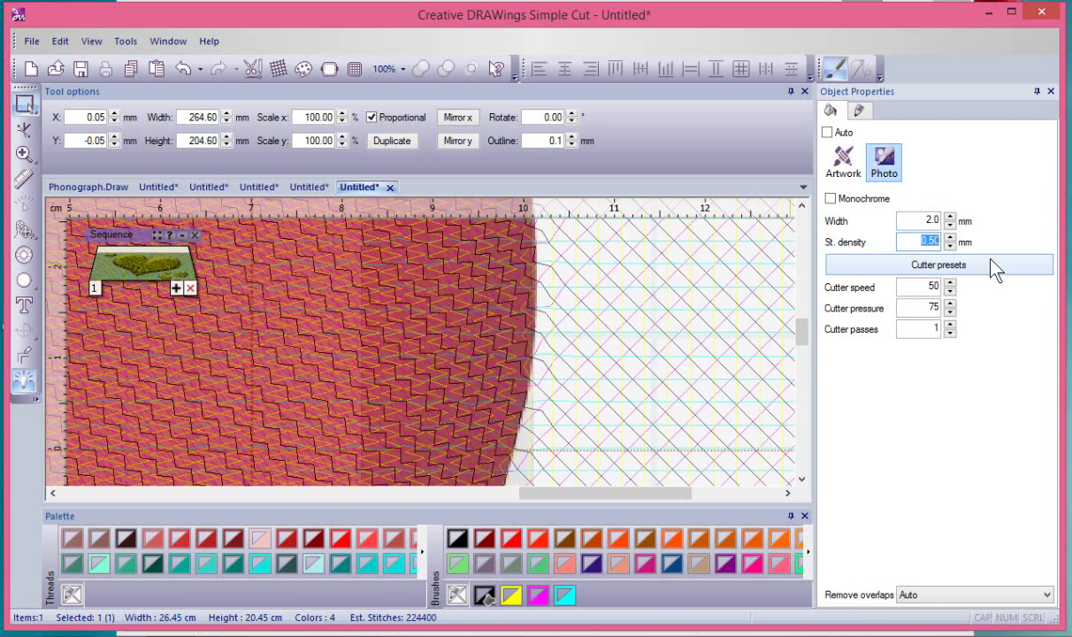
type("0.6")
key("Return")
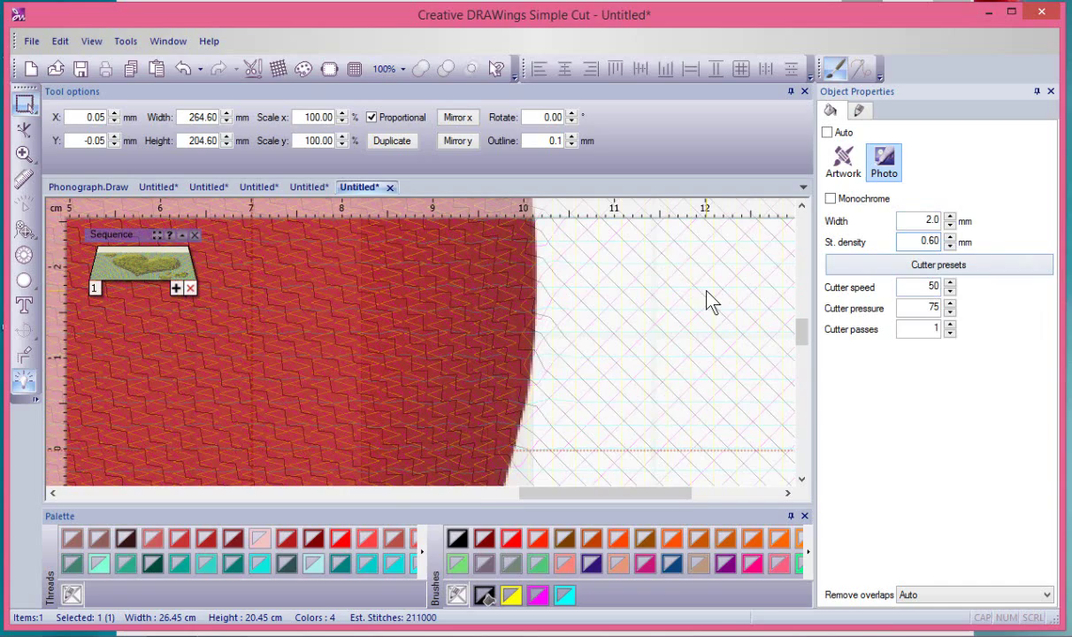
scroll(713, 304, "down", 5)
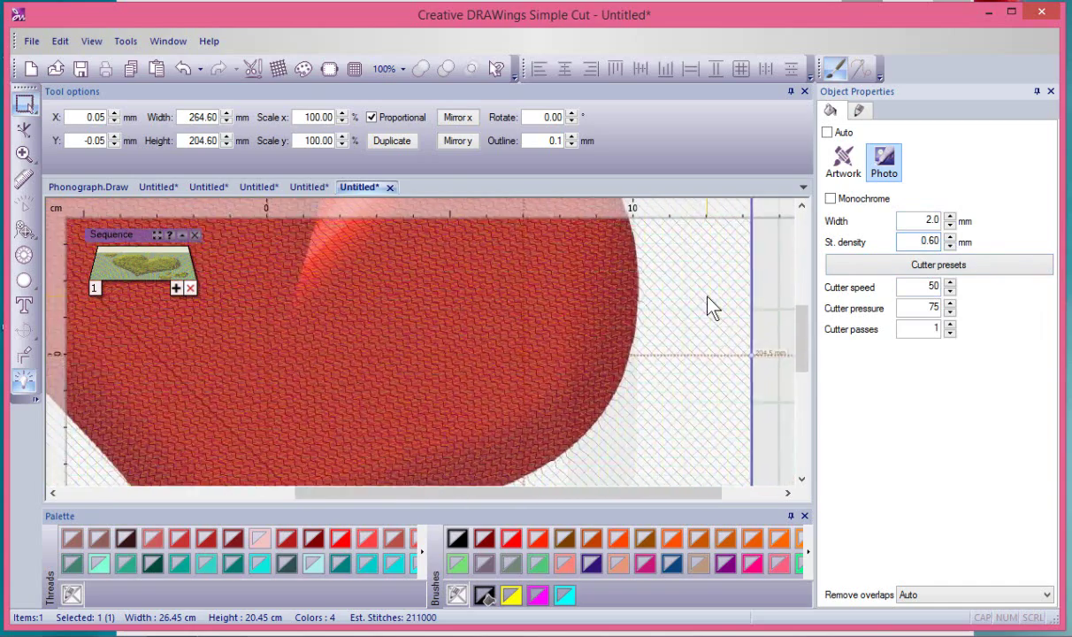
scroll(712, 306, "down", 3)
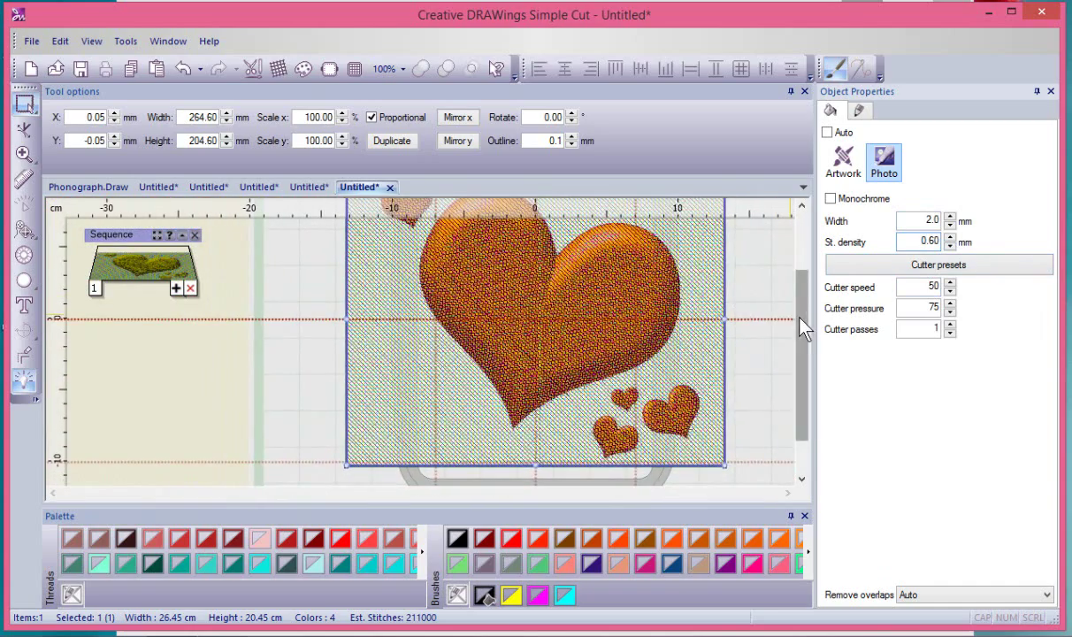
scroll(805, 305, "up", 1)
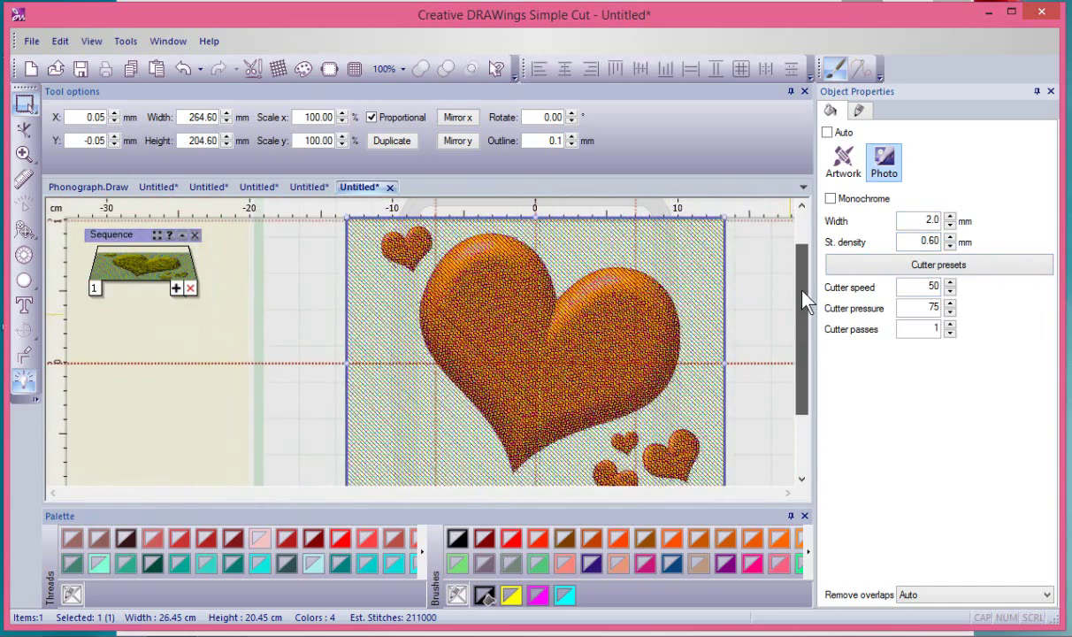
Turn on Monochrome so the hearts show in one red tone, then deselect the design.
left_click(829, 199)
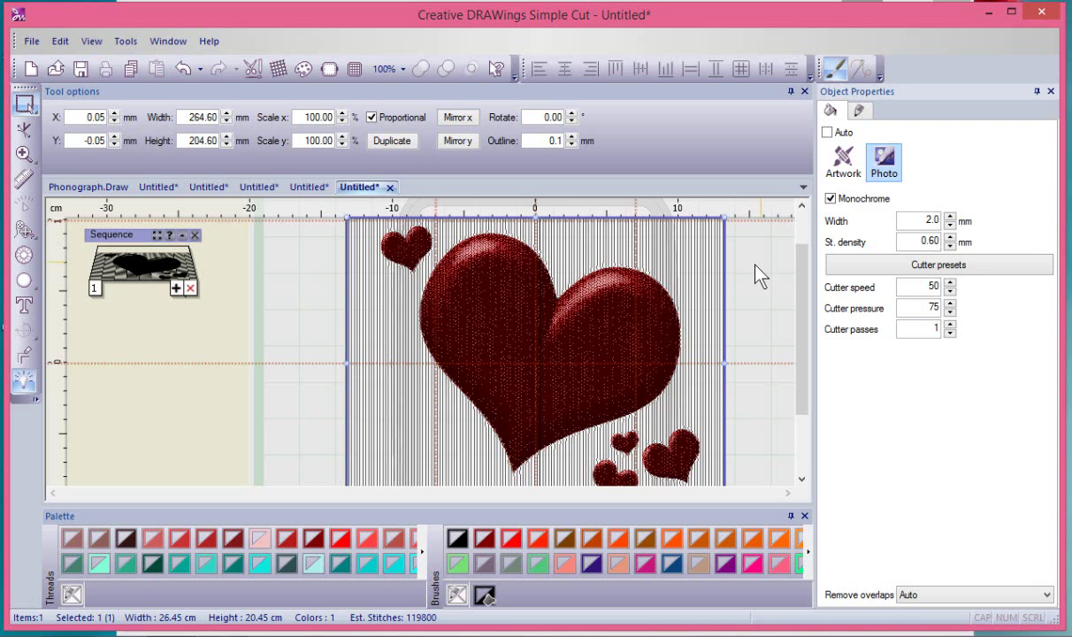
left_click(750, 333)
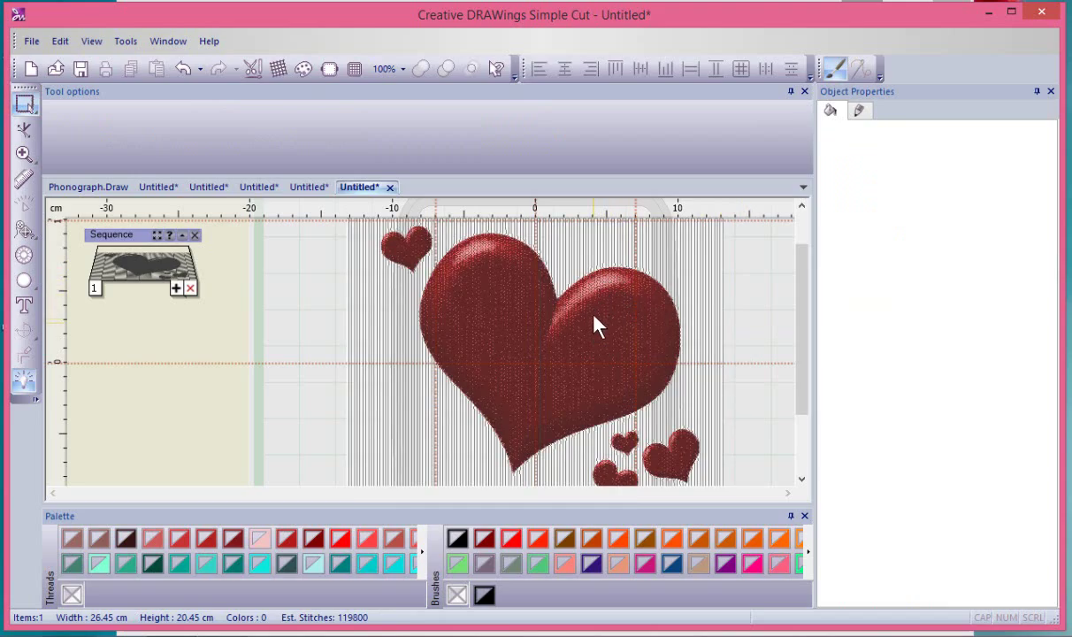
scroll(595, 274, "up", 5)
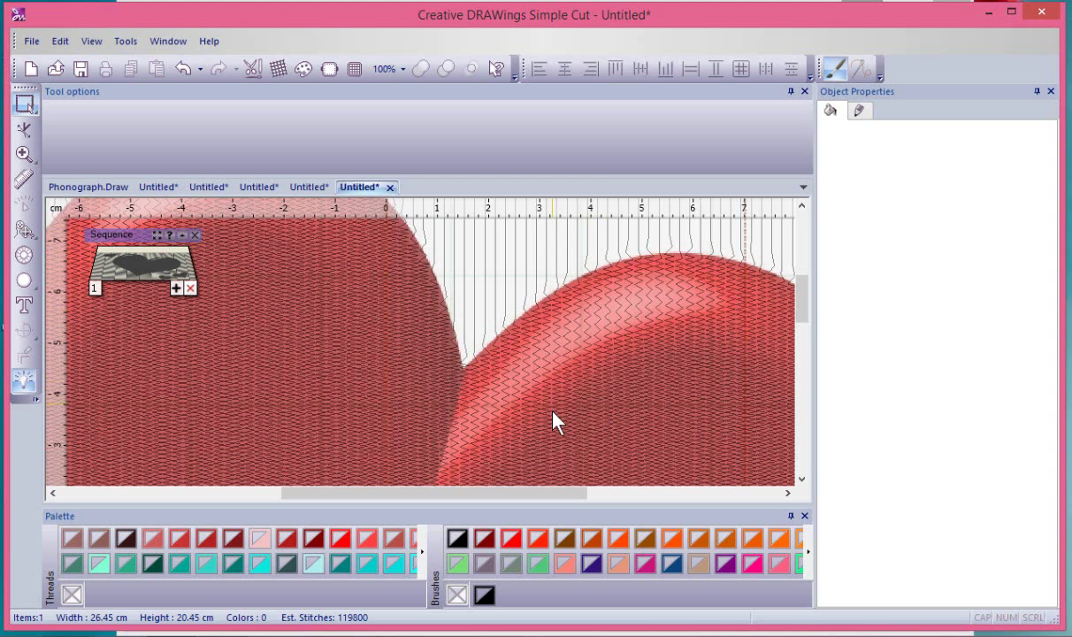
scroll(557, 404, "up", 2)
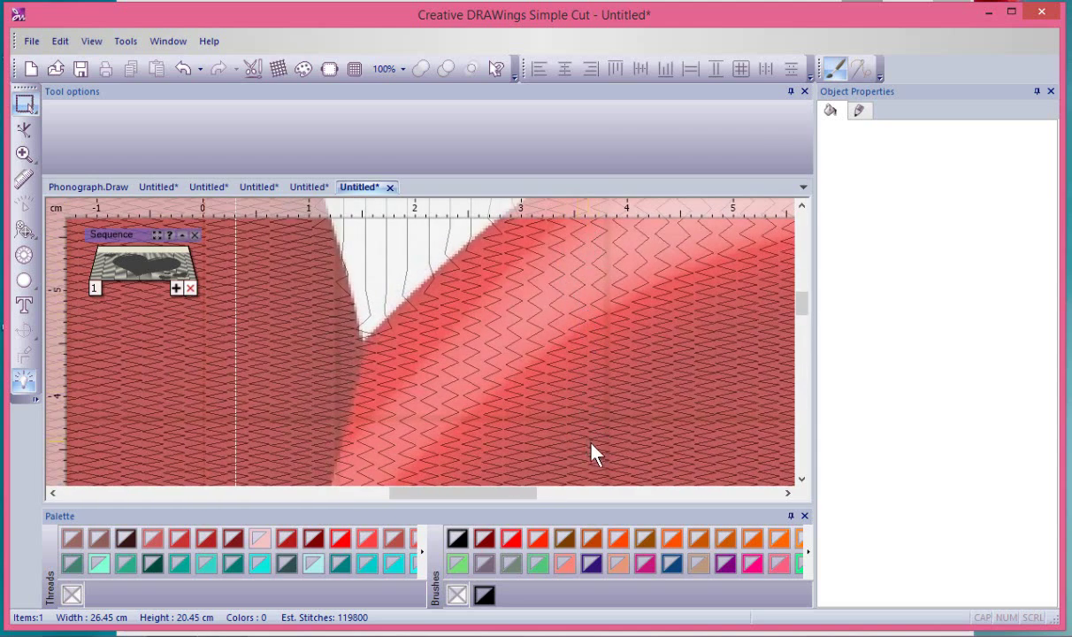
scroll(591, 467, "down", 4)
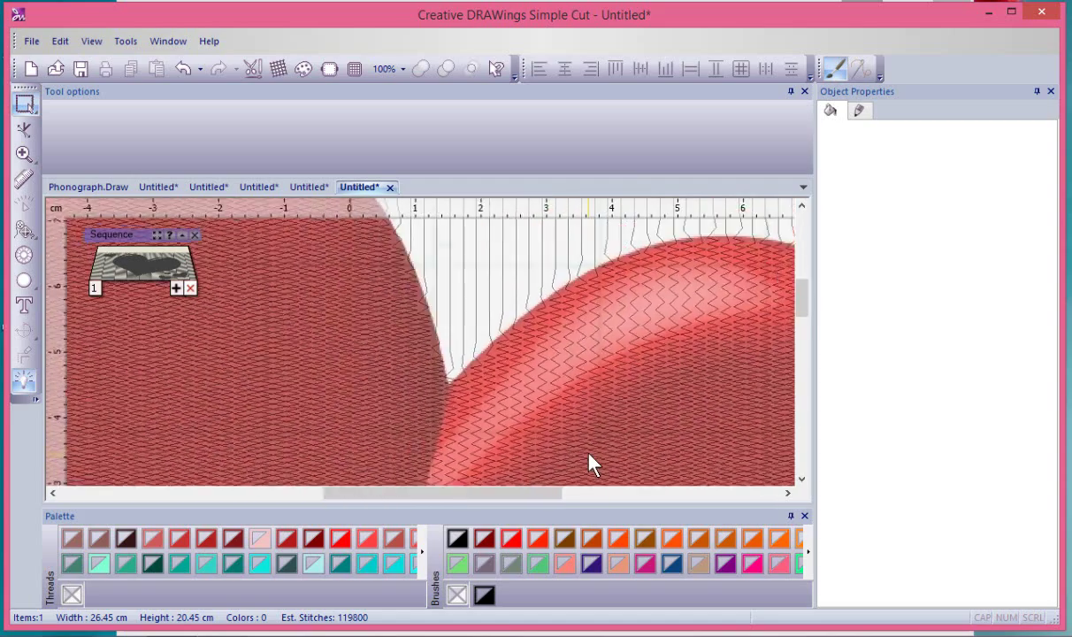
scroll(716, 334, "down", 2)
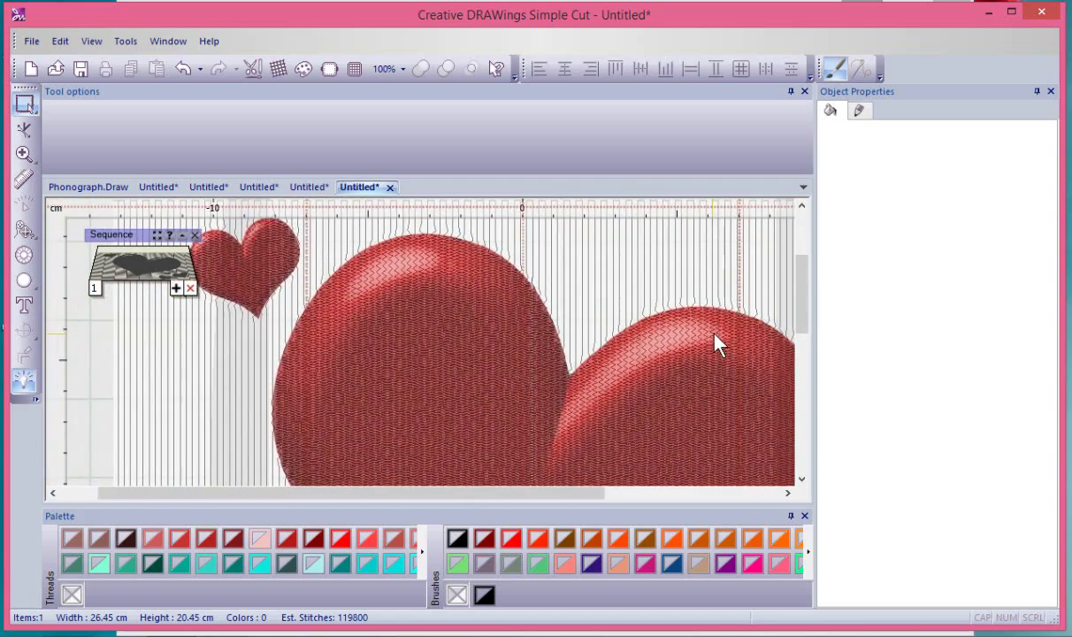
scroll(718, 337, "down", 2)
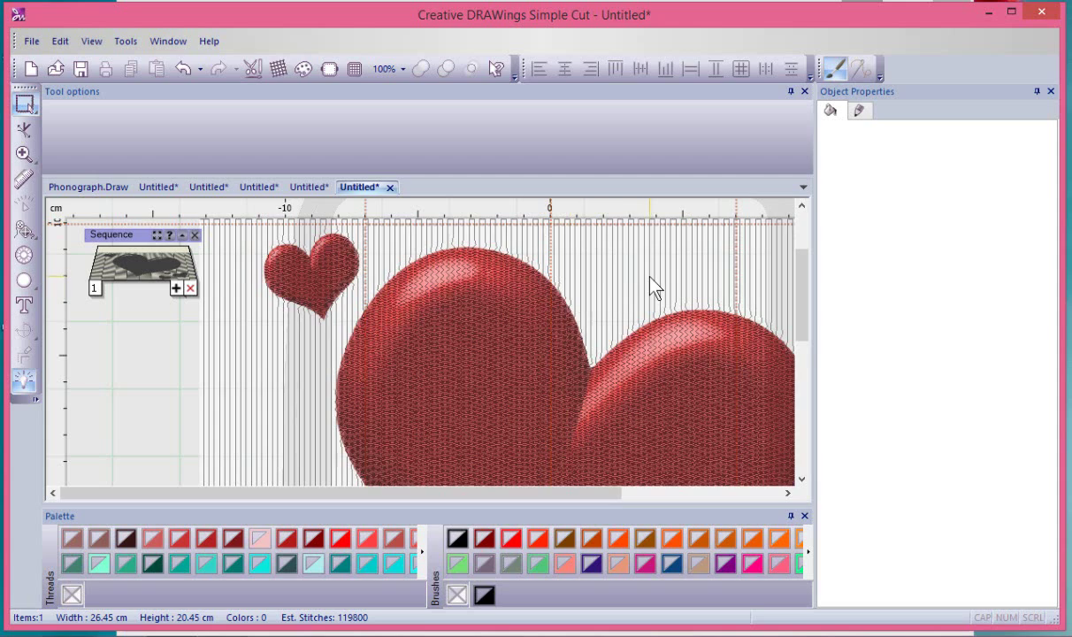
scroll(653, 286, "down", 3)
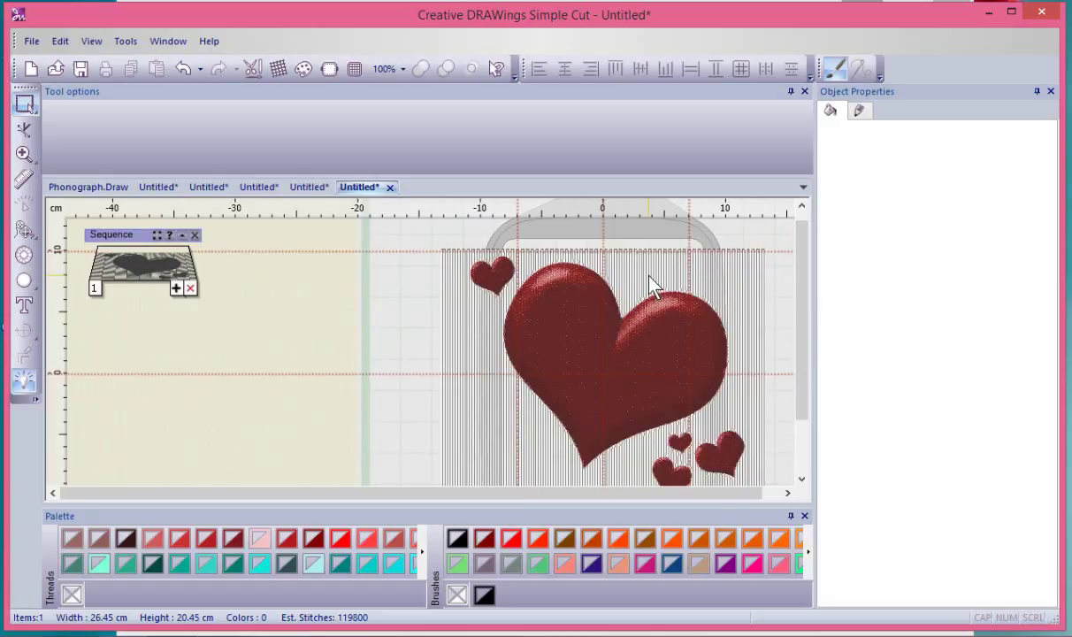
scroll(650, 282, "down", 1)
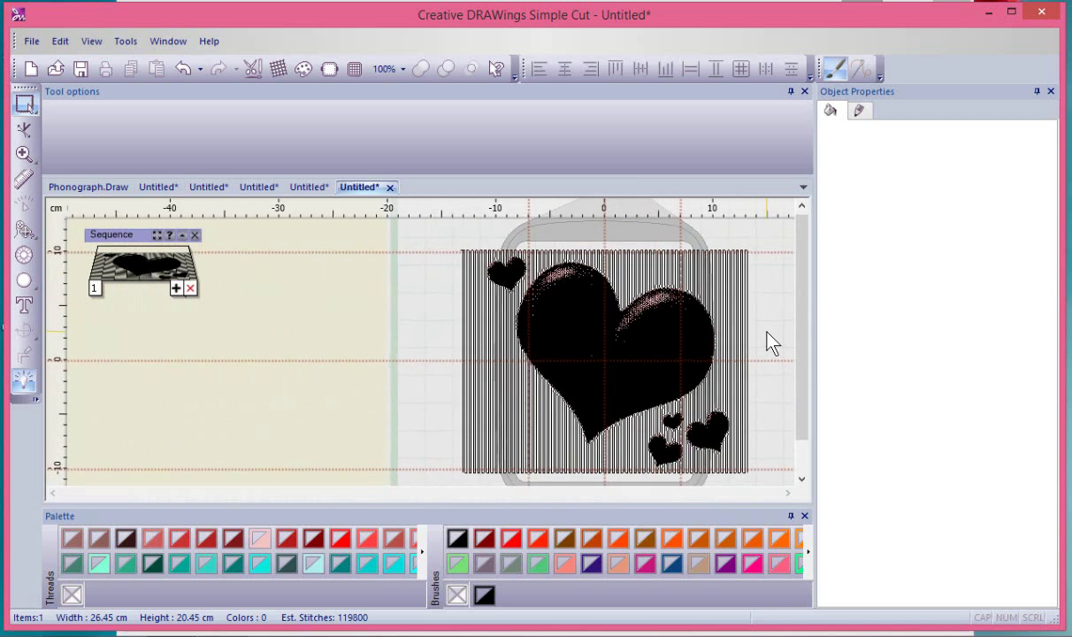
scroll(768, 334, "up", 1)
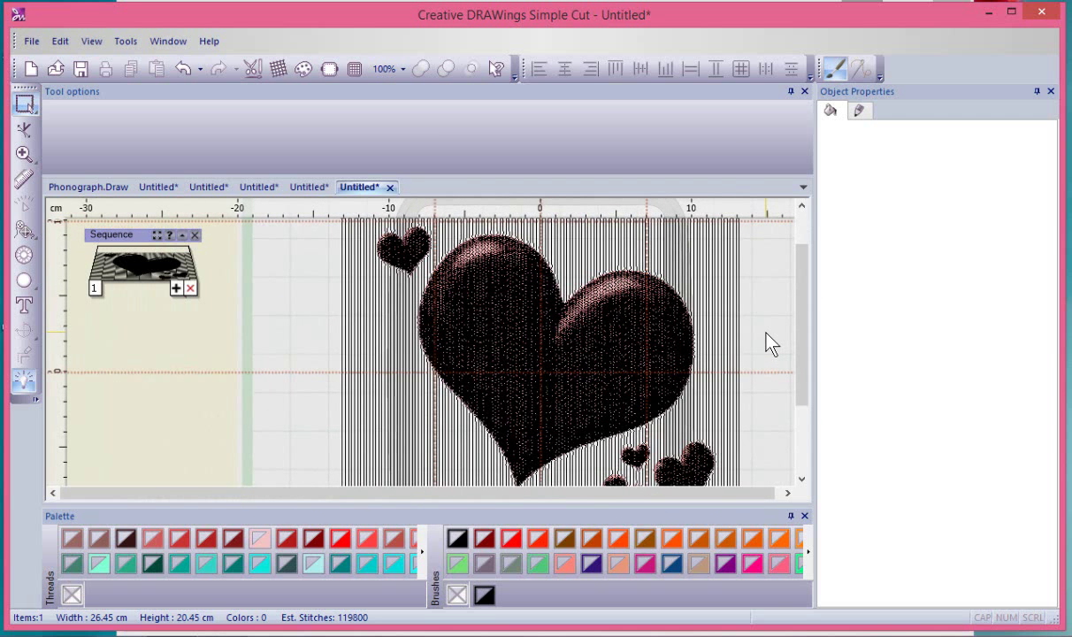